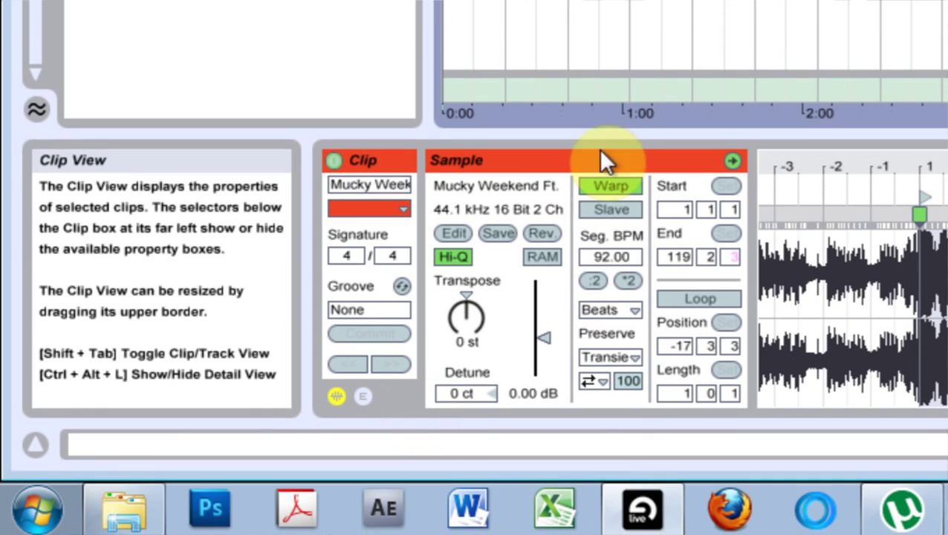
# Toggle the clip's sample properties and help panel off and on, keeping Beats warping.
pyautogui.click(336, 395)
pyautogui.click(336, 395)
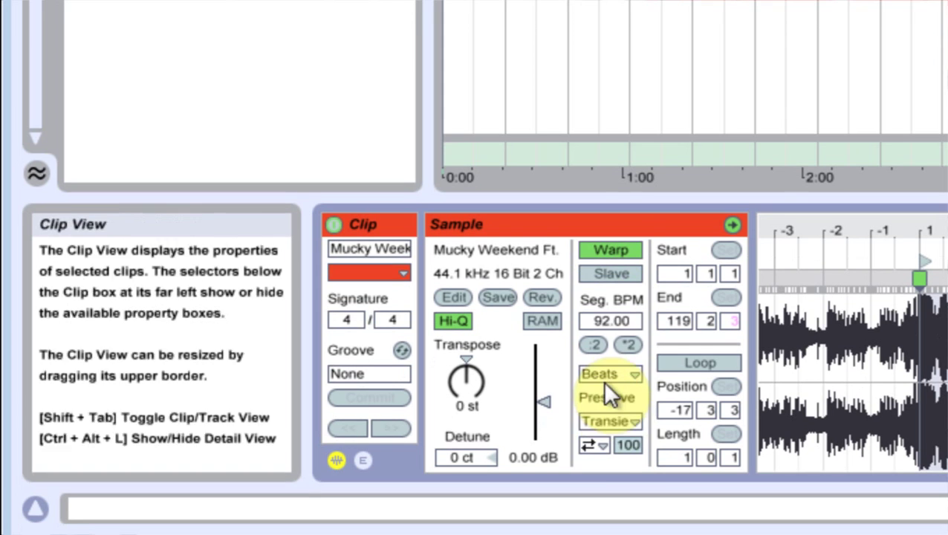
pyautogui.click(602, 394)
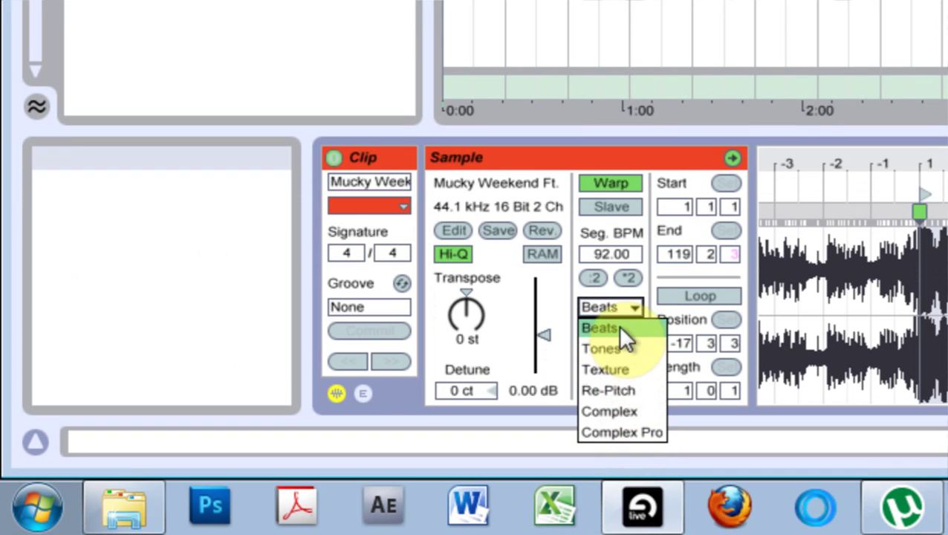
pyautogui.click(604, 300)
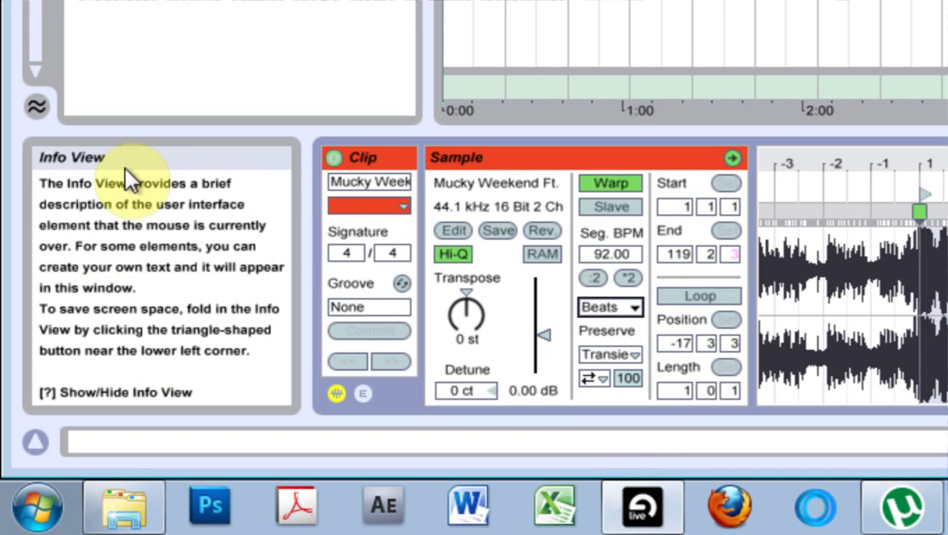
pyautogui.click(34, 445)
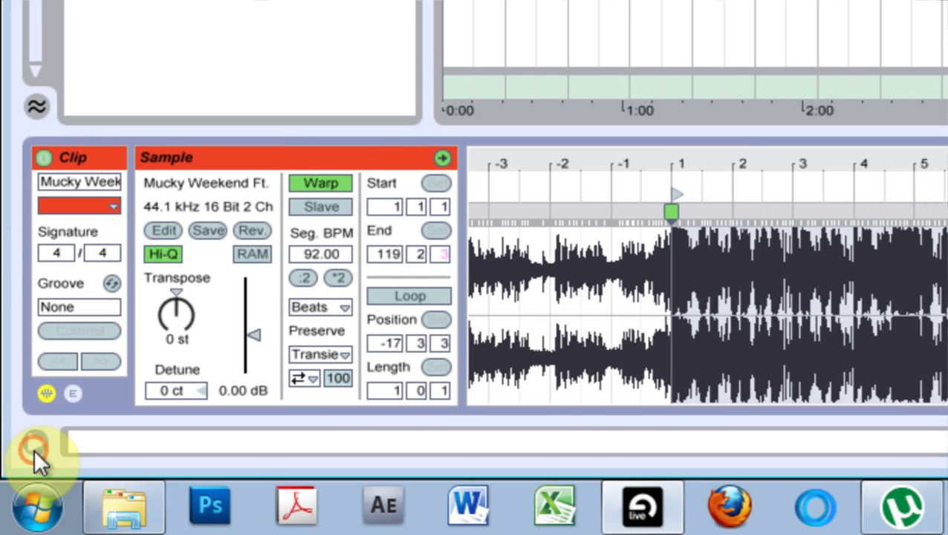
pyautogui.click(35, 442)
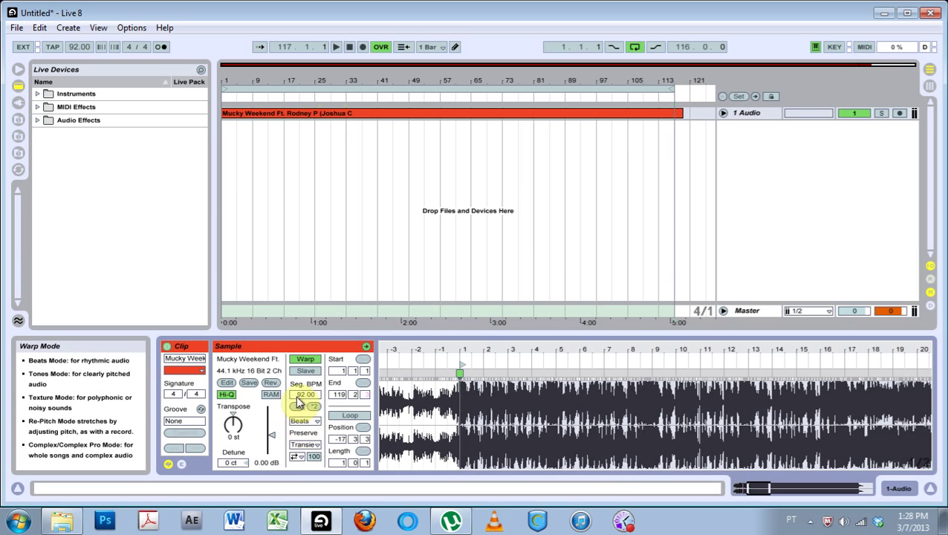
# Select the audio clip in the arrangement and leave its warp mode on Beats.
pyautogui.click(328, 113)
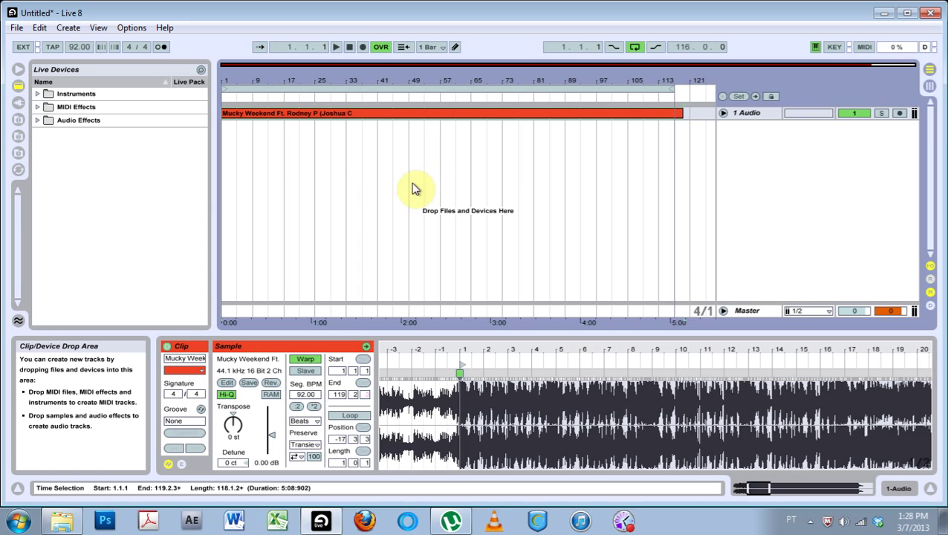
pyautogui.click(306, 422)
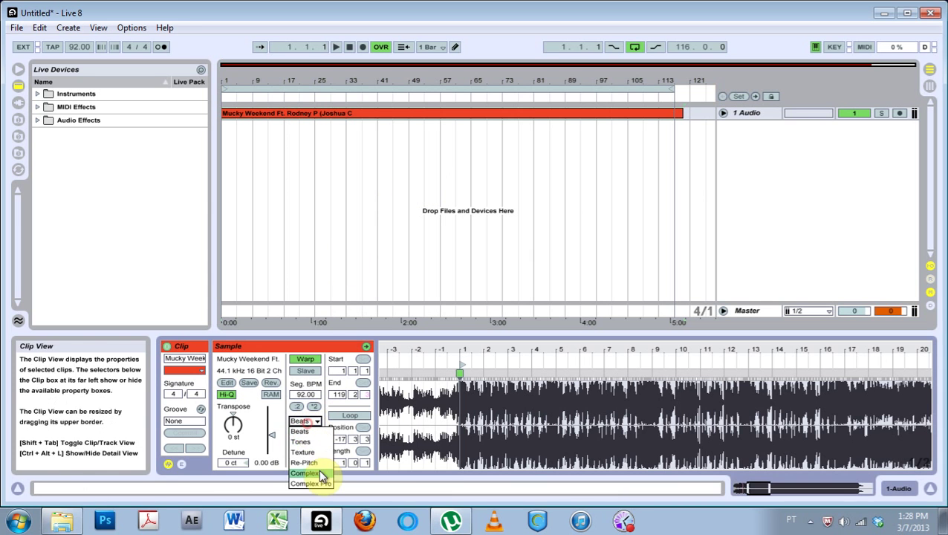
pyautogui.click(301, 421)
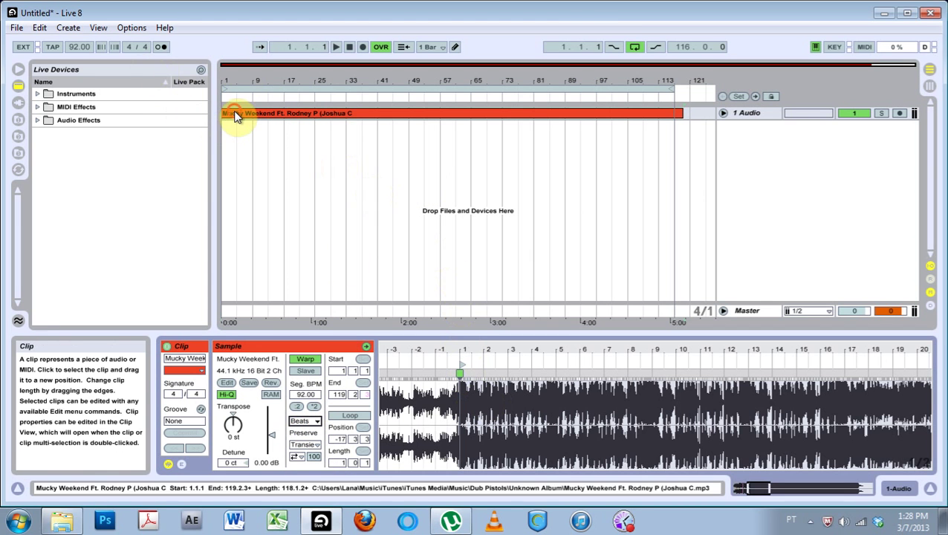
# Play the song briefly, stop it, and leave the 92.00 segment BPM unchanged.
pyautogui.click(340, 48)
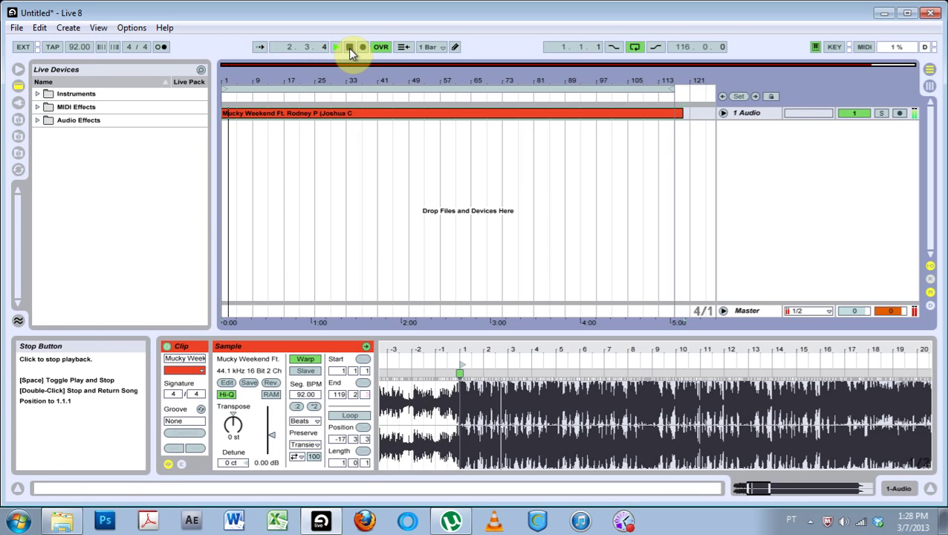
pyautogui.click(350, 48)
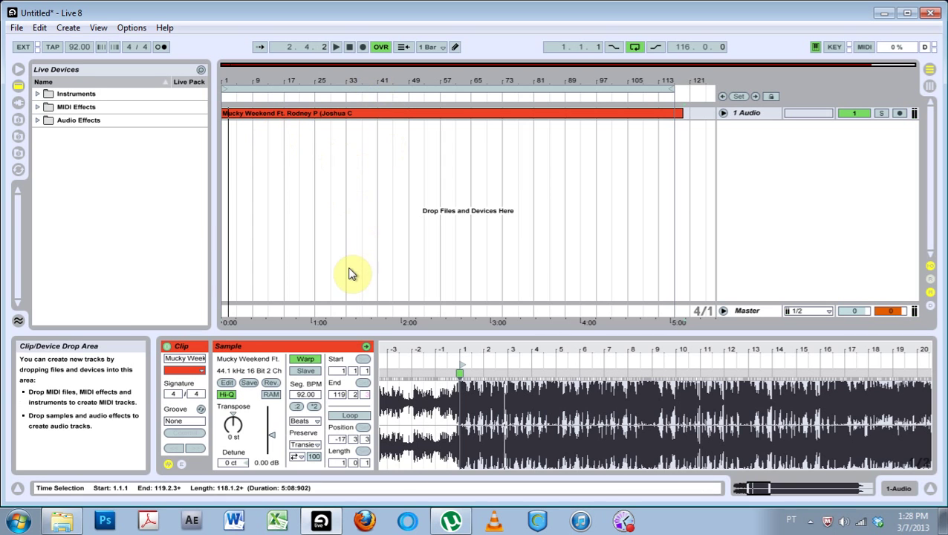
pyautogui.click(304, 395)
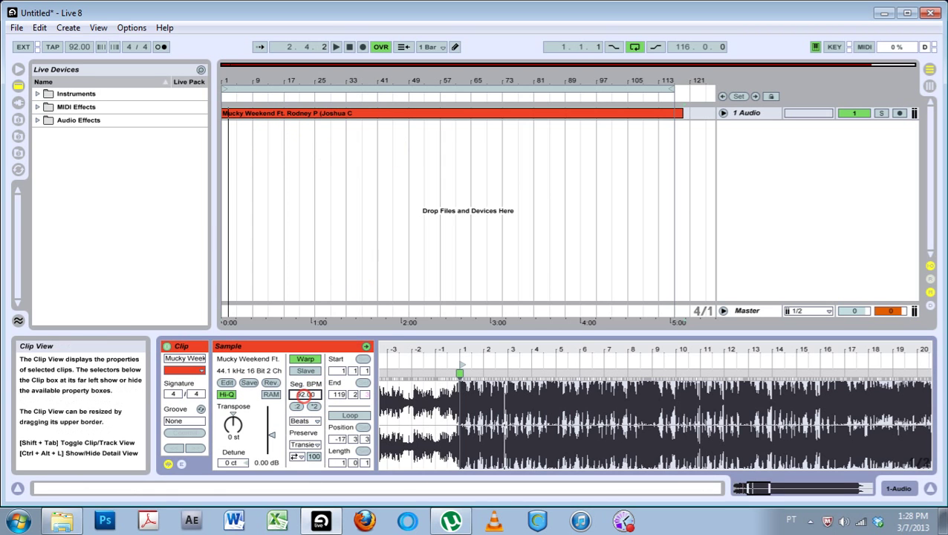
pyautogui.click(80, 46)
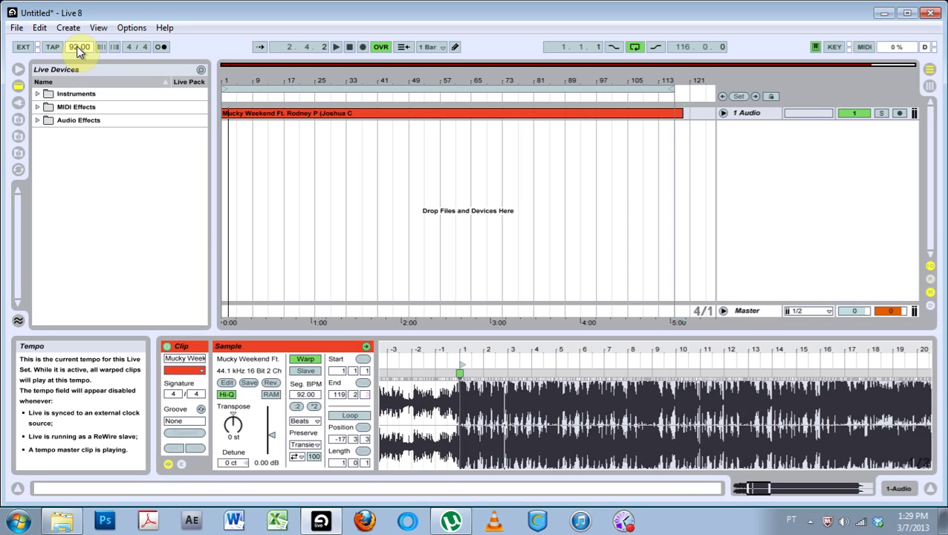
# Nudge the project tempo below 92 and back to about 93 BPM, keeping Beats warping.
pyautogui.moveTo(76, 49); pyautogui.dragTo(76, 57)
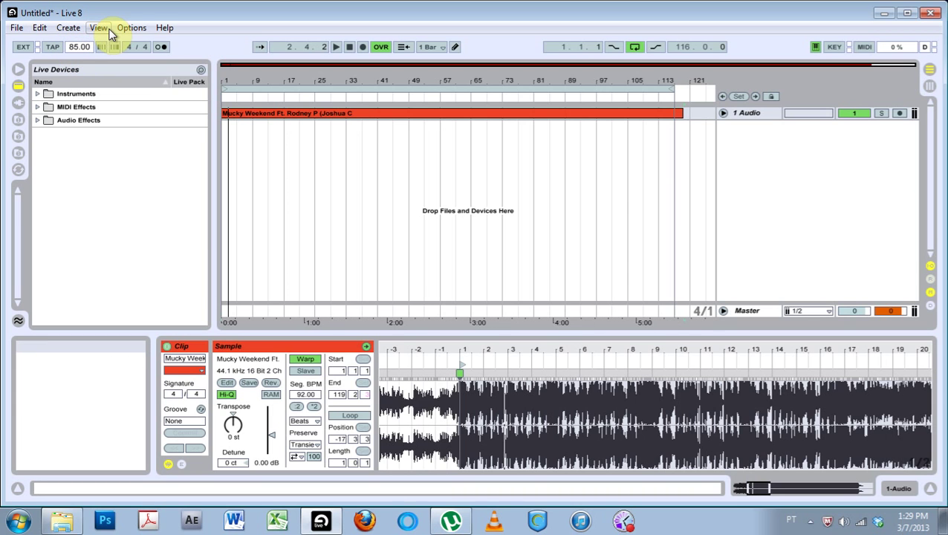
pyautogui.moveTo(76, 47); pyautogui.dragTo(76, 41)
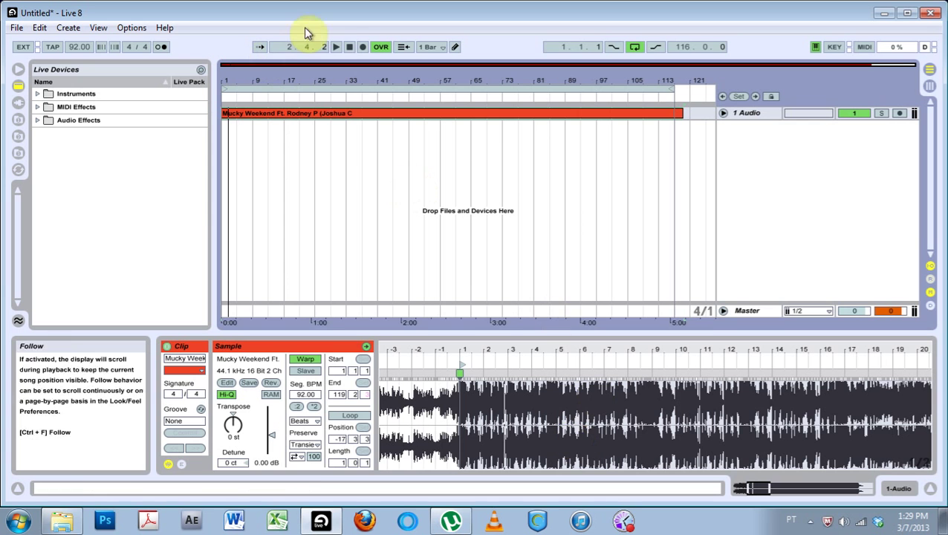
pyautogui.click(306, 422)
pyautogui.click(310, 423)
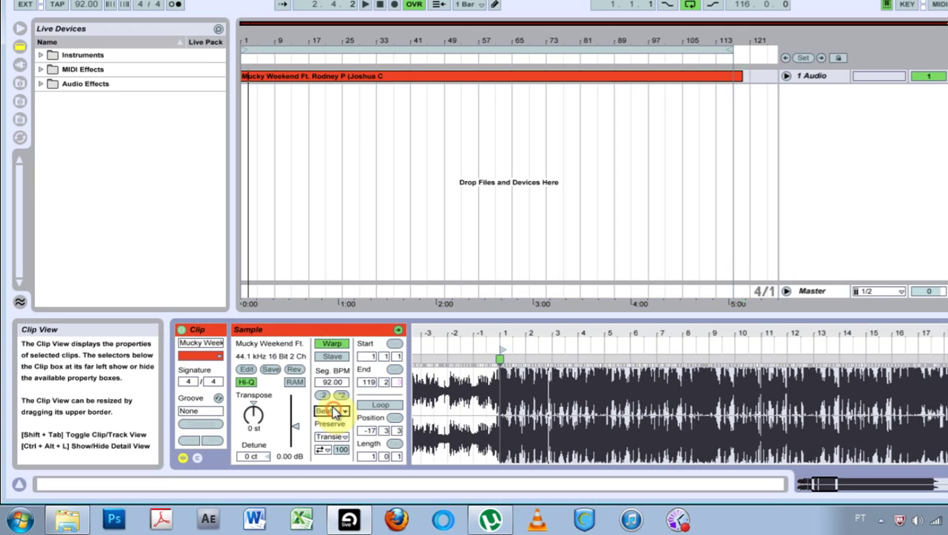
# While playing, lower the project tempo to 84 BPM, then stop with Beats still selected.
pyautogui.click(336, 47)
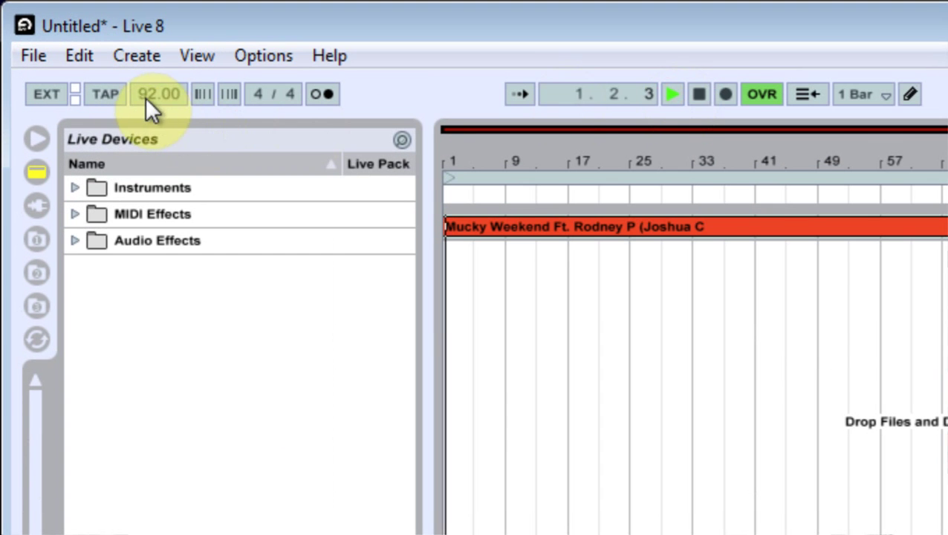
pyautogui.moveTo(148, 94); pyautogui.dragTo(148, 100)
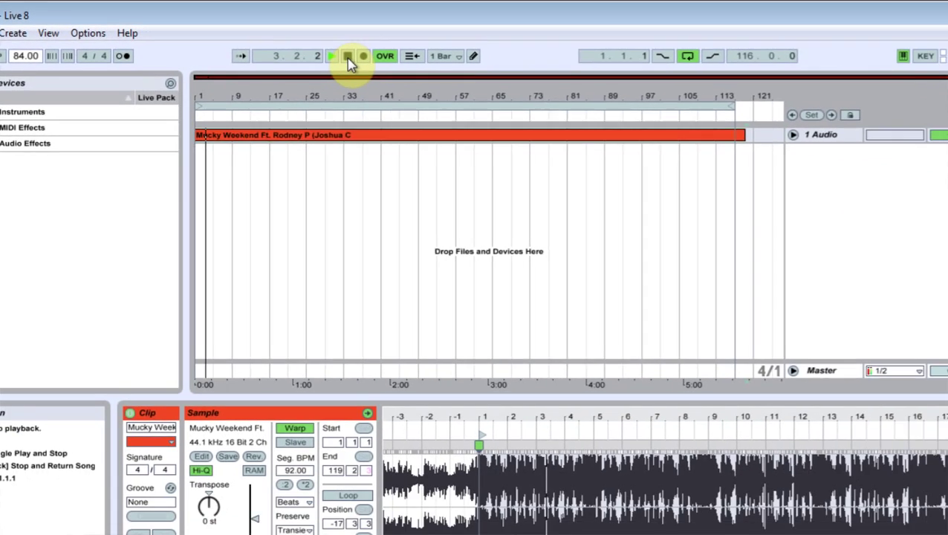
pyautogui.click(348, 56)
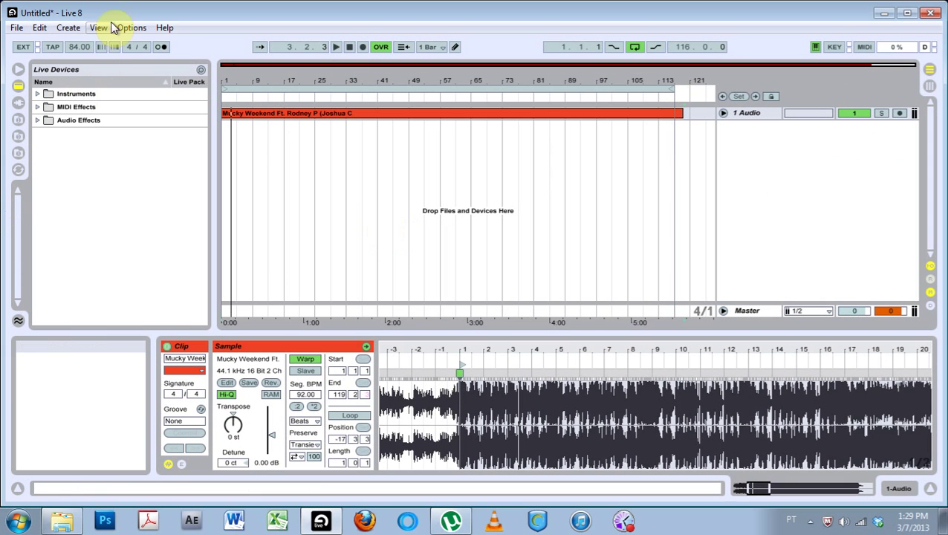
pyautogui.moveTo(76, 47); pyautogui.dragTo(76, 46)
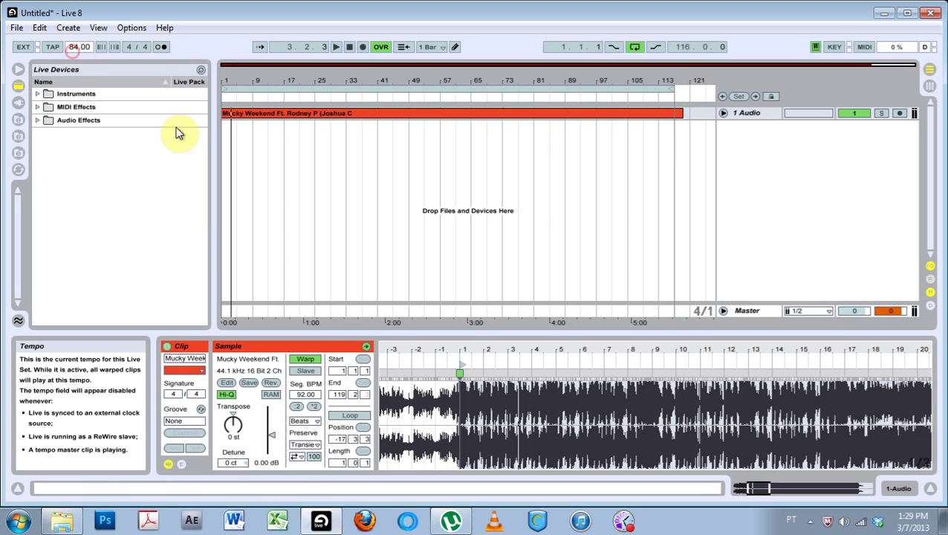
pyautogui.click(313, 422)
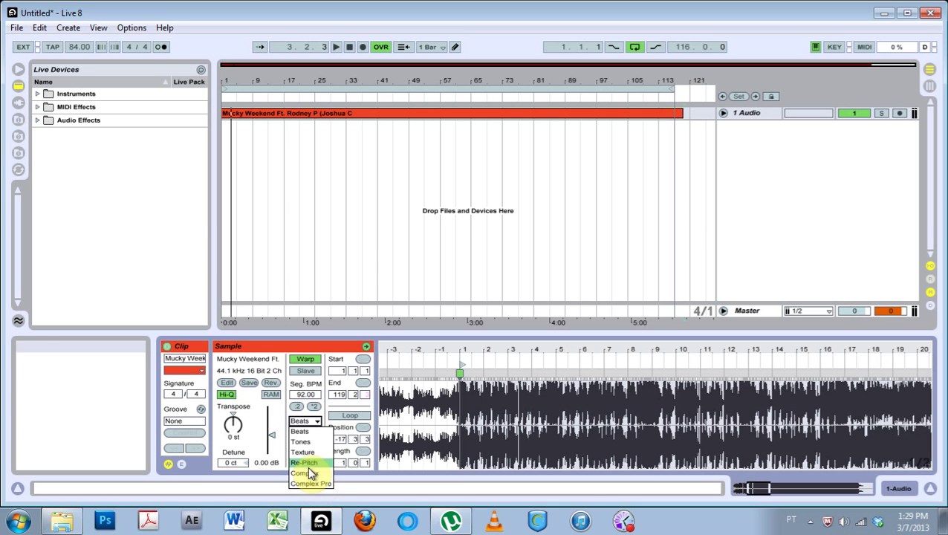
pyautogui.press('Escape')
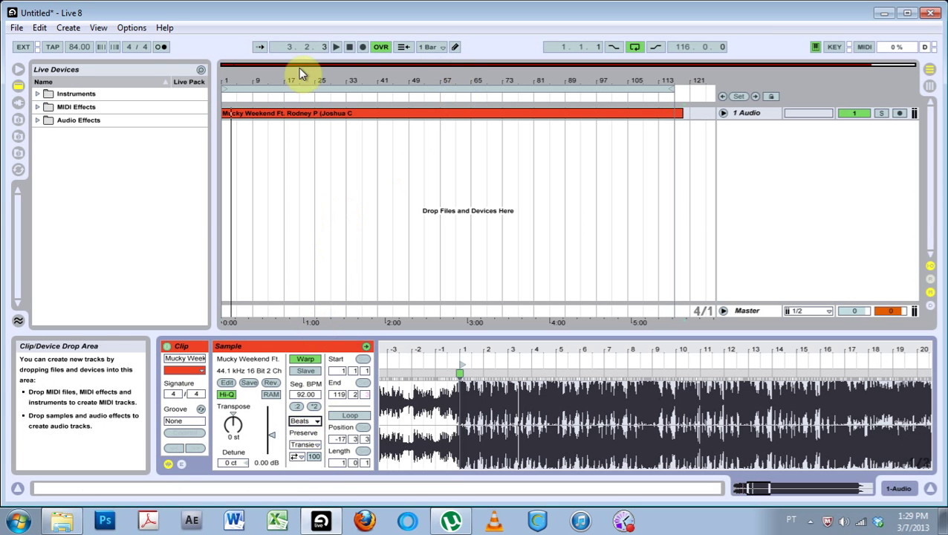
# During playback, switch warp mode to Complex Pro, then Beats, then Complex Pro, and stop.
pyautogui.click(336, 47)
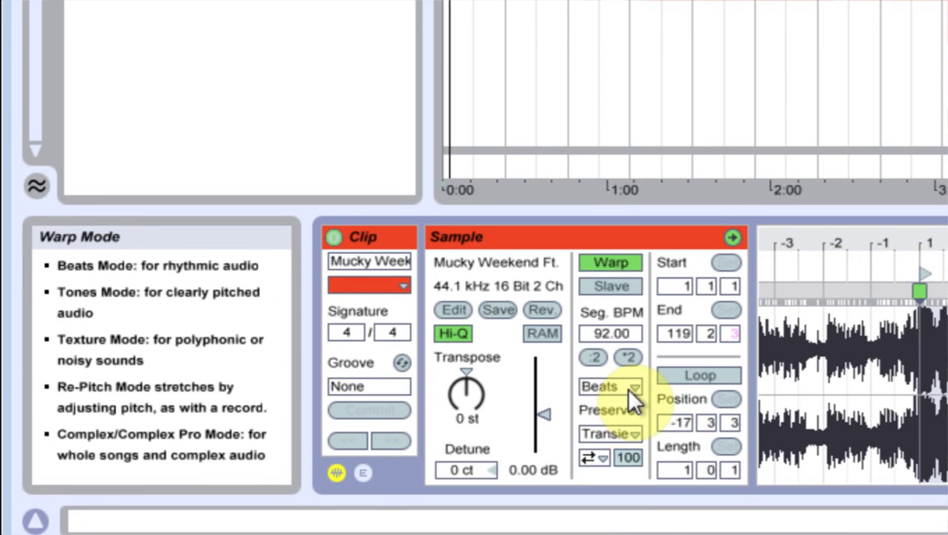
pyautogui.click(626, 387)
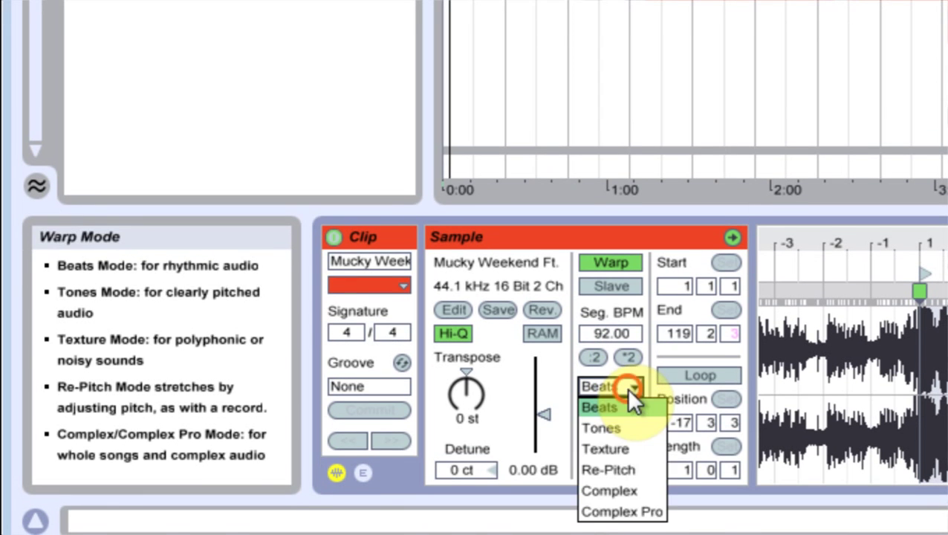
pyautogui.click(652, 509)
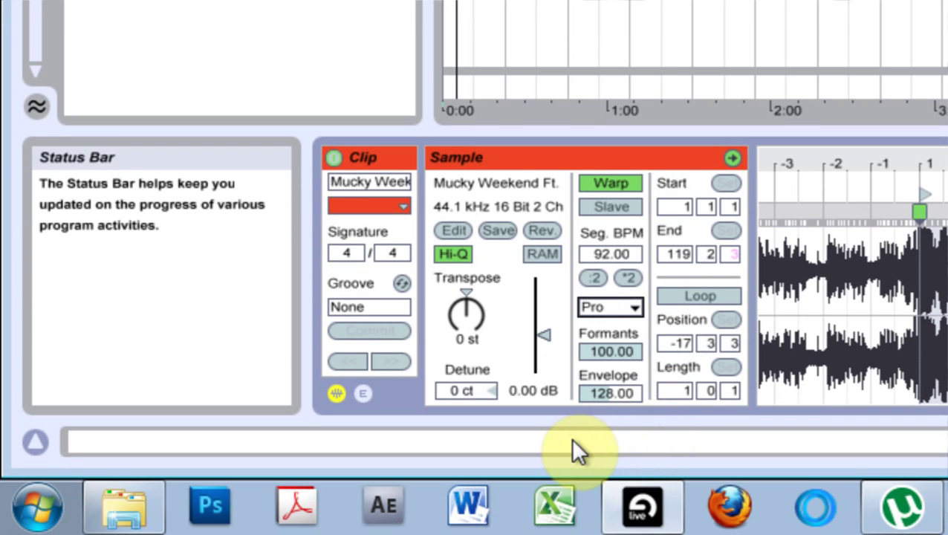
pyautogui.click(628, 307)
pyautogui.click(628, 329)
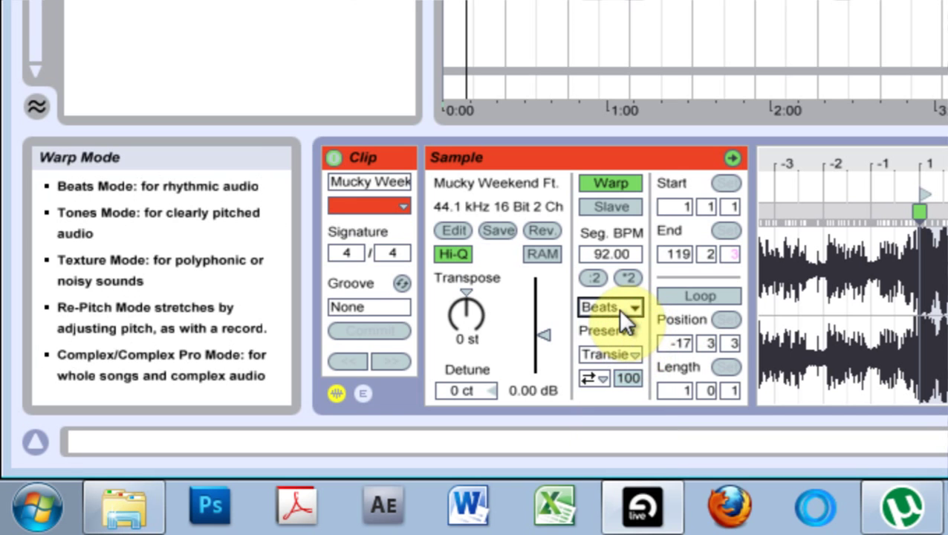
pyautogui.click(618, 308)
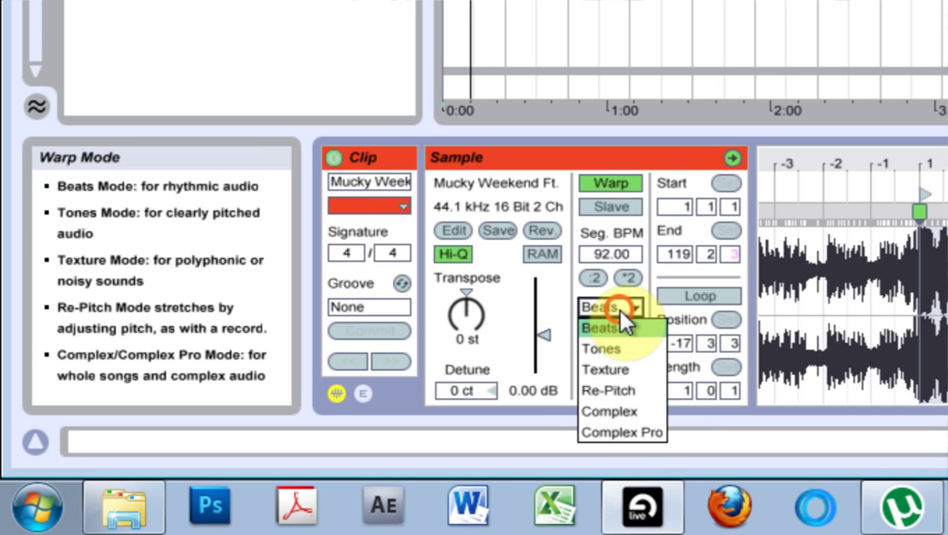
pyautogui.click(619, 435)
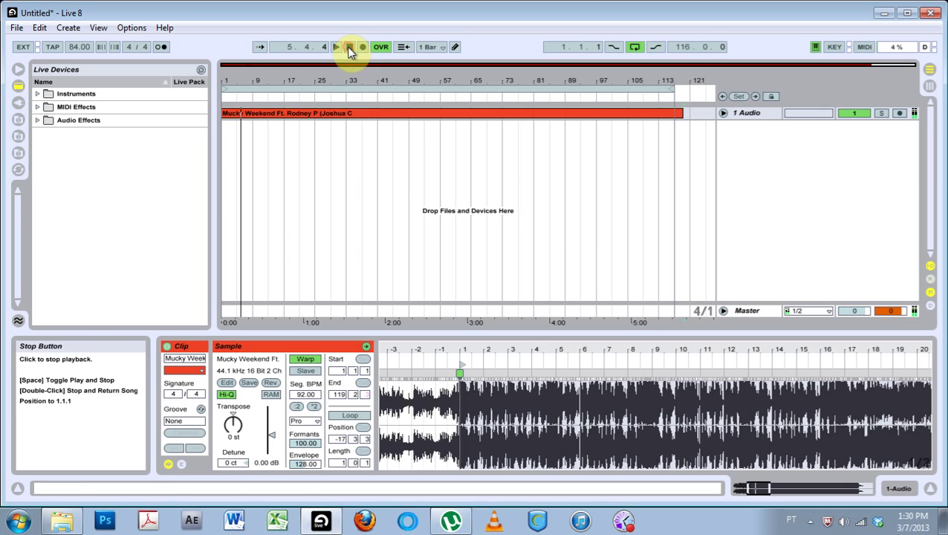
pyautogui.click(584, 79)
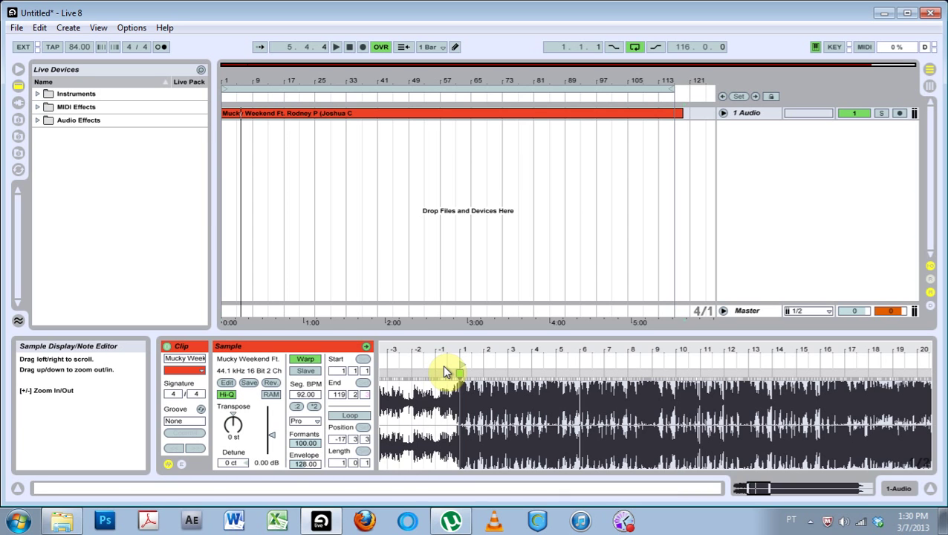
# Keep Complex Pro warping and pull the clip gain down to -1.18 dB.
pyautogui.click(313, 421)
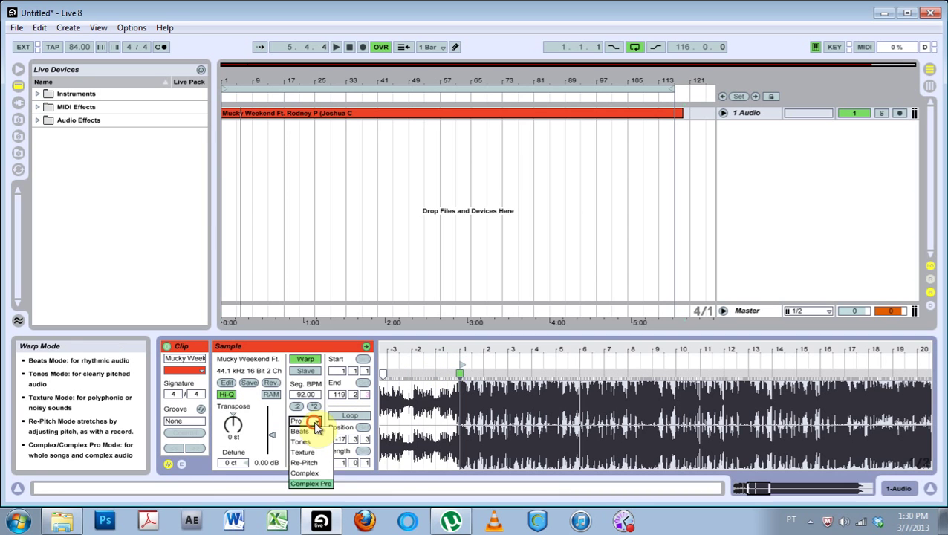
pyautogui.click(322, 483)
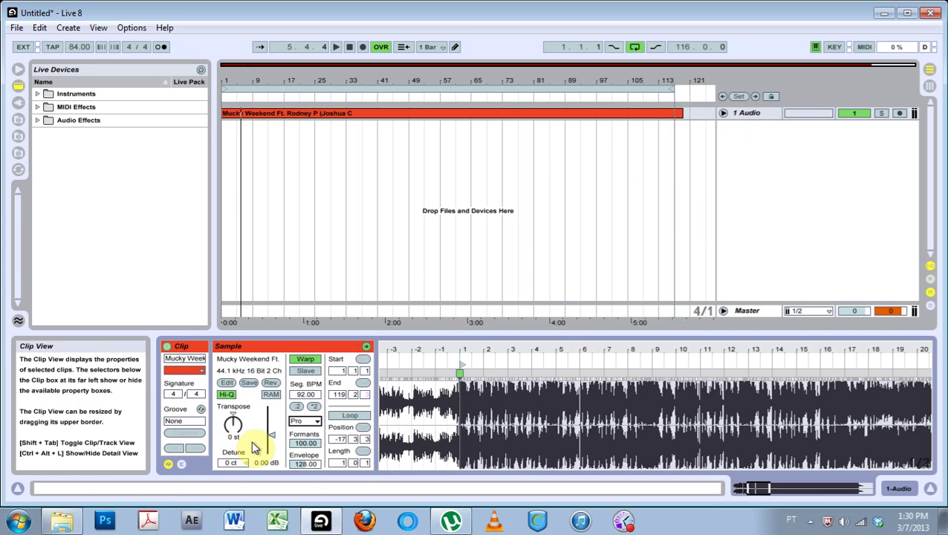
pyautogui.moveTo(272, 434); pyautogui.dragTo(271, 440)
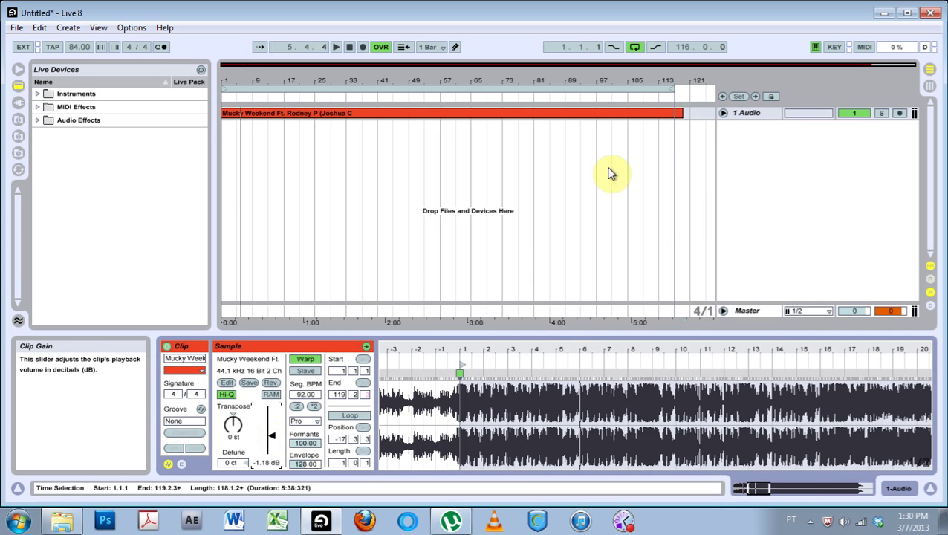
pyautogui.click(723, 113)
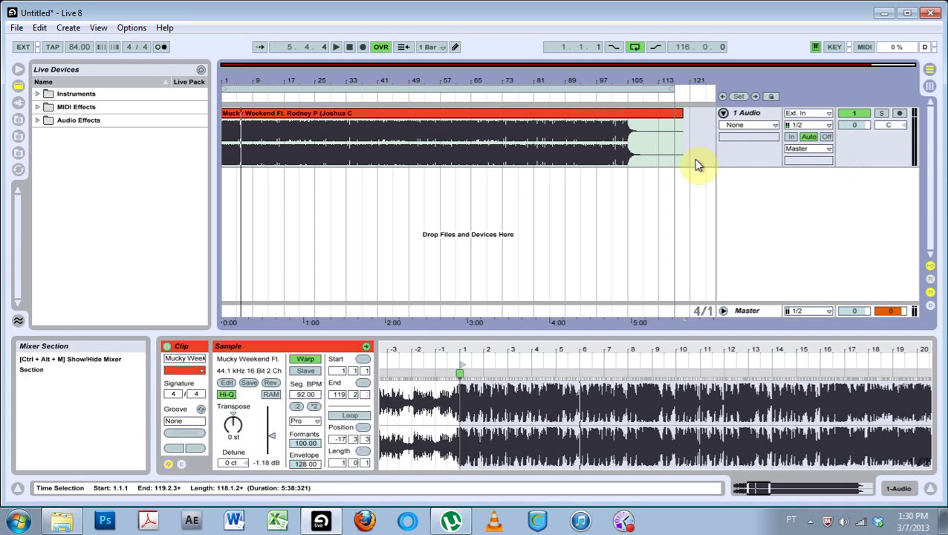
pyautogui.click(723, 113)
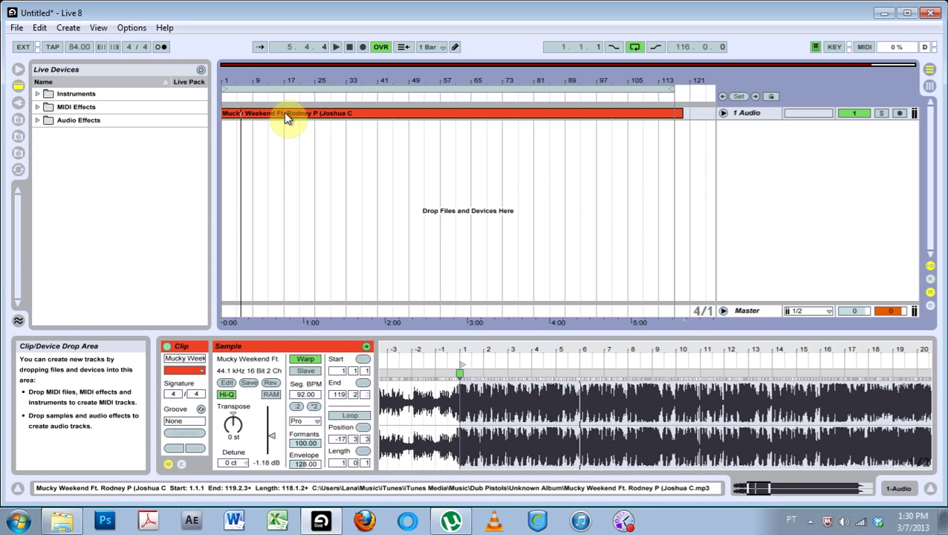
# Switch to Beats warping and zoom the waveform to set the playback point at bar 104.
pyautogui.click(306, 421)
pyautogui.click(303, 433)
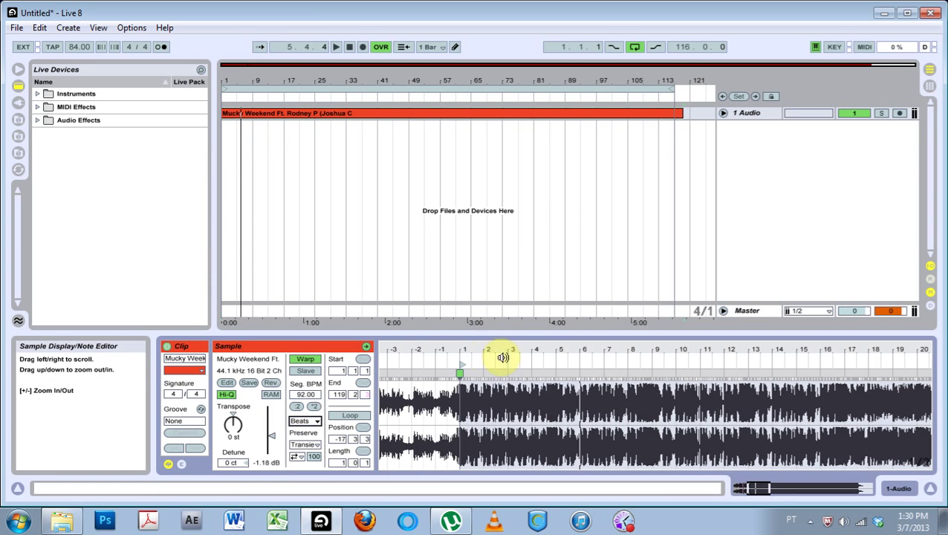
pyautogui.moveTo(500, 352); pyautogui.dragTo(493, 349)
pyautogui.moveTo(864, 345); pyautogui.dragTo(684, 348)
pyautogui.click(676, 407)
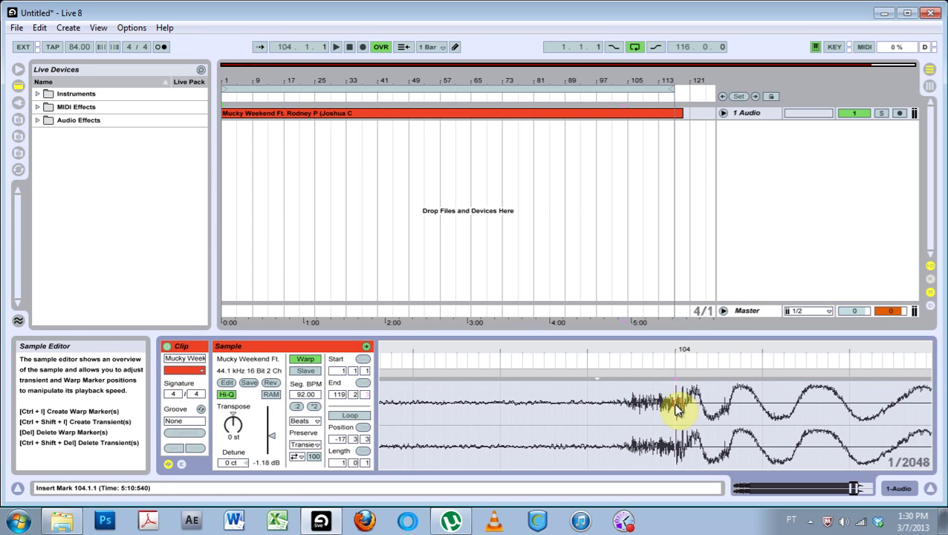
pyautogui.moveTo(688, 344); pyautogui.dragTo(588, 345)
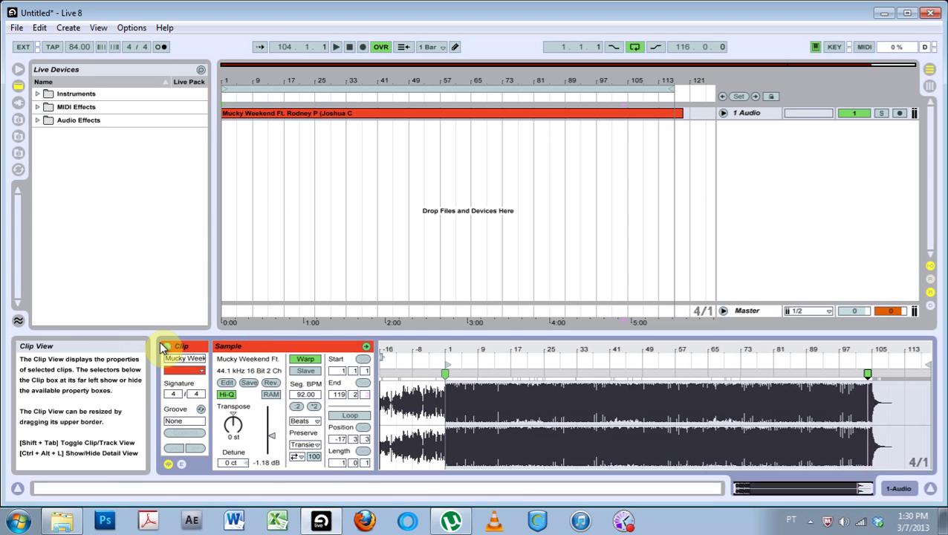
# Try Complex Pro warping briefly, then return the clip to Beats.
pyautogui.click(307, 420)
pyautogui.click(305, 481)
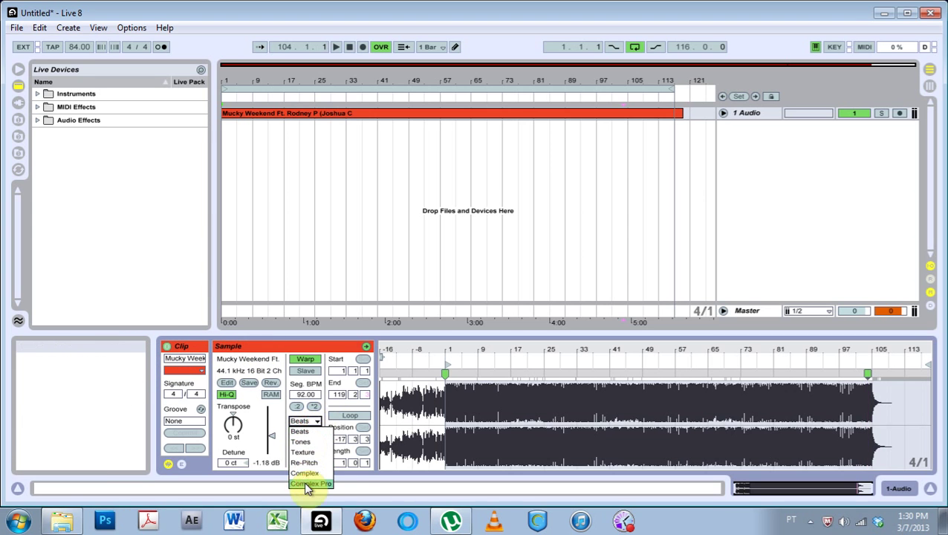
pyautogui.click(306, 421)
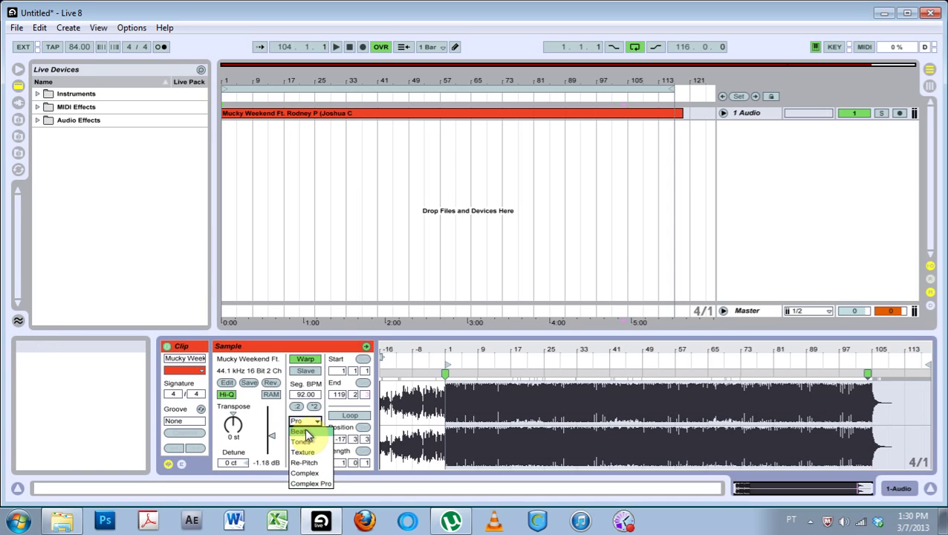
pyautogui.click(306, 433)
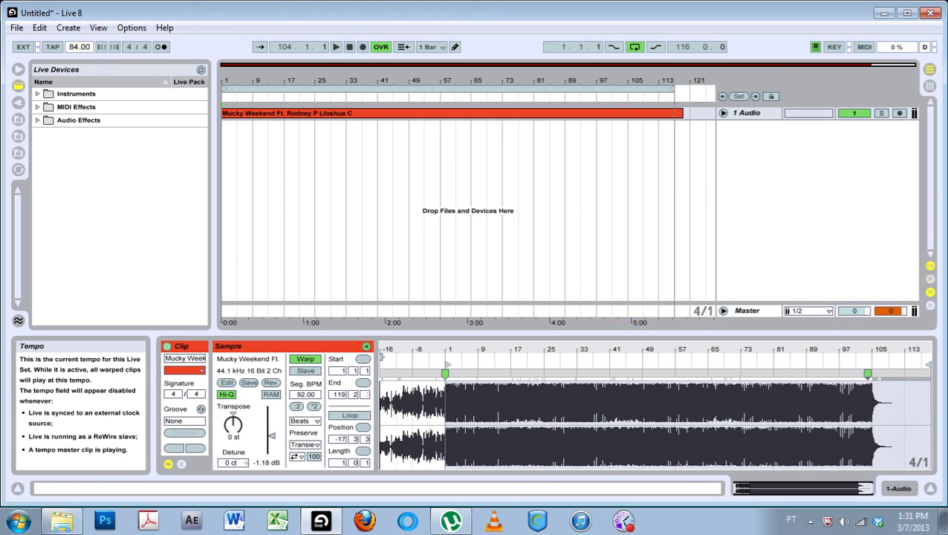
# Set the song position to bar 117 and confirm the warp mode remains Beats.
pyautogui.click(257, 87)
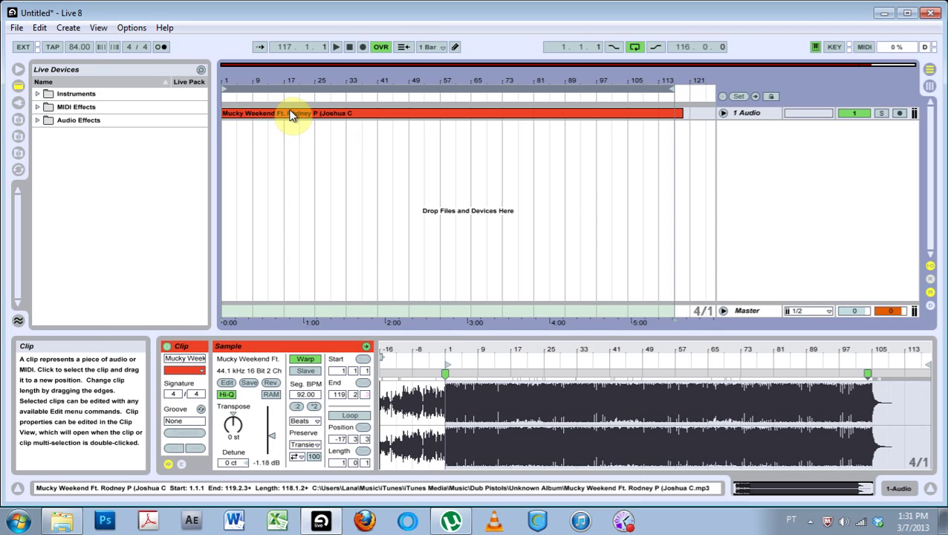
pyautogui.click(307, 429)
pyautogui.click(307, 429)
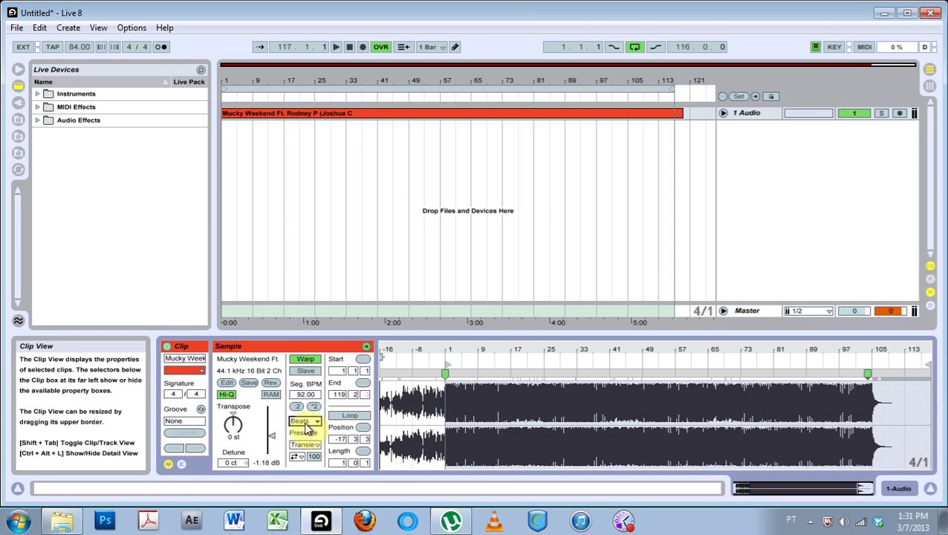
pyautogui.click(307, 429)
pyautogui.click(301, 425)
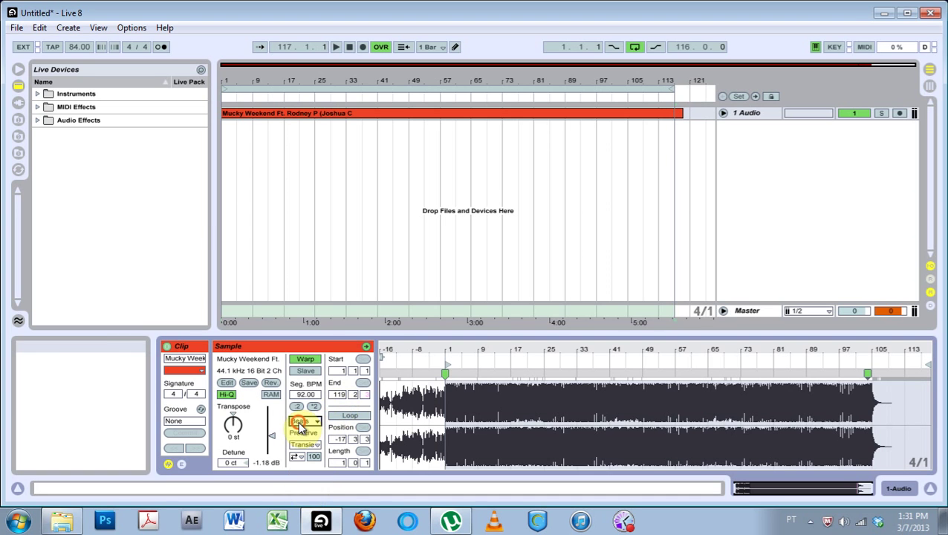